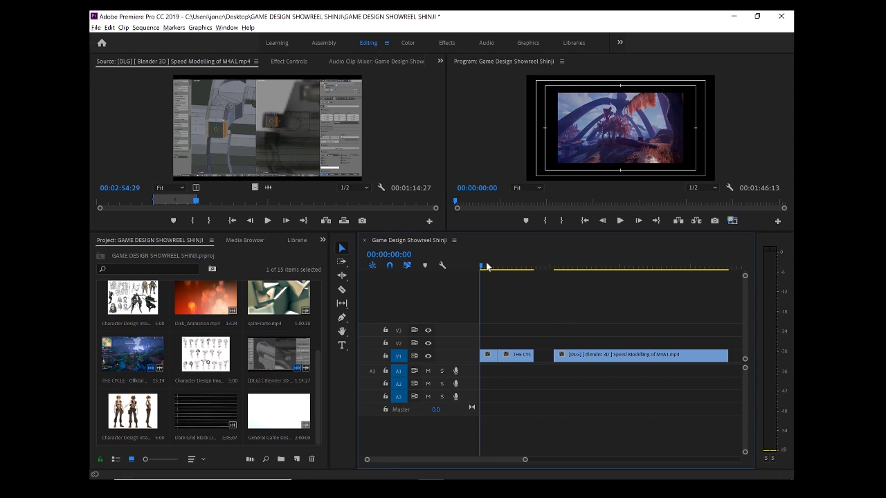
Shift the second THE CYCLE clip on V1 to leave a small gap after the first clip, and trim its end slightly
left_click_drag(486, 265, 479, 289)
left_click_drag(525, 460, 511, 461)
left_click_drag(541, 365, 553, 365)
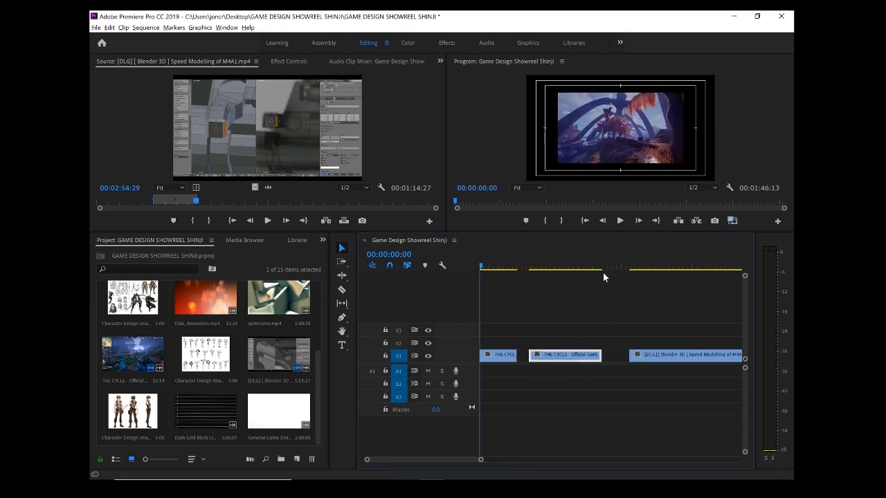
left_click(561, 256)
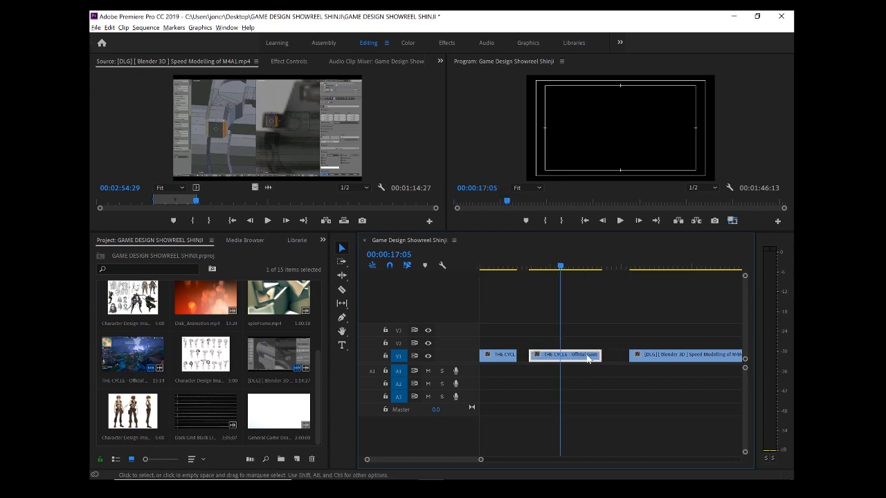
mouse_move(599, 357)
left_mouse_down()
mouse_move(607, 358)
mouse_move(599, 357)
left_mouse_up()
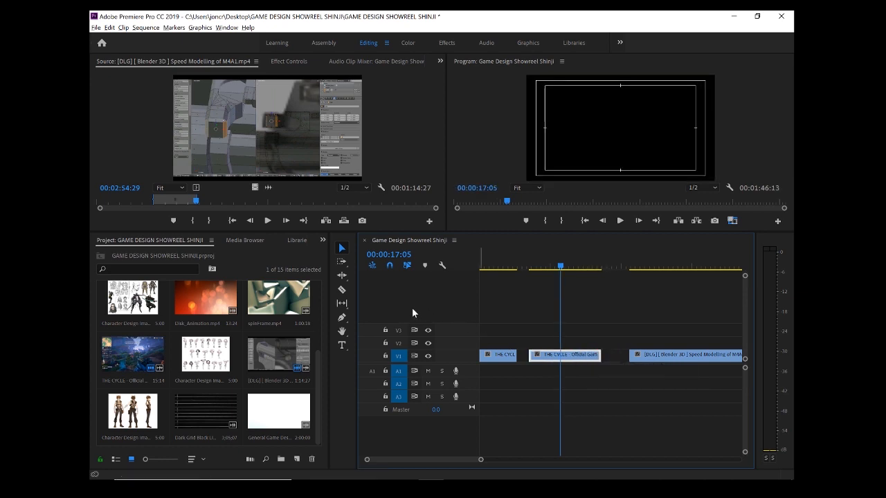
Use the Razor Tool to cut the second THE CYCLE clip twice near its end and split the M4A1 clip near its start
left_click(341, 291)
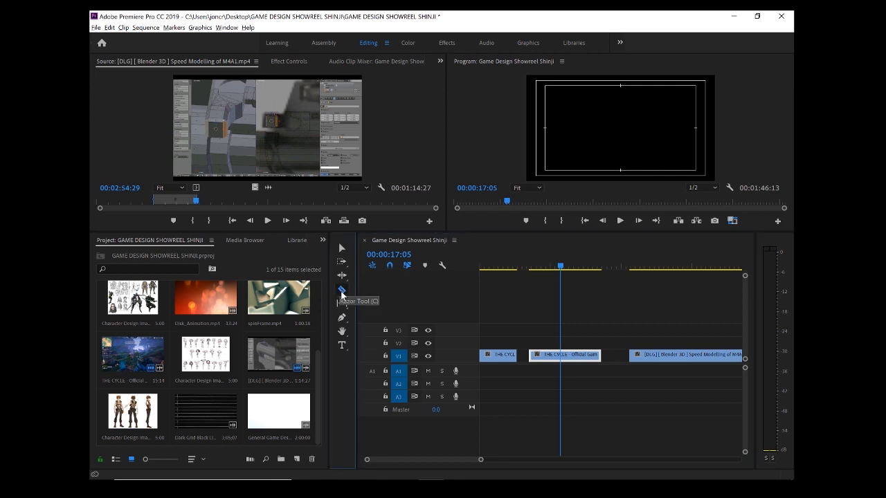
left_click(577, 355)
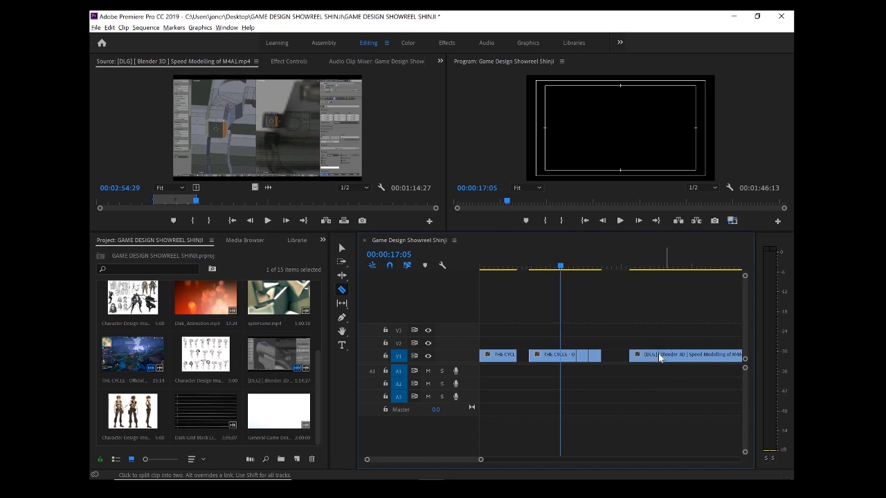
left_click(657, 355)
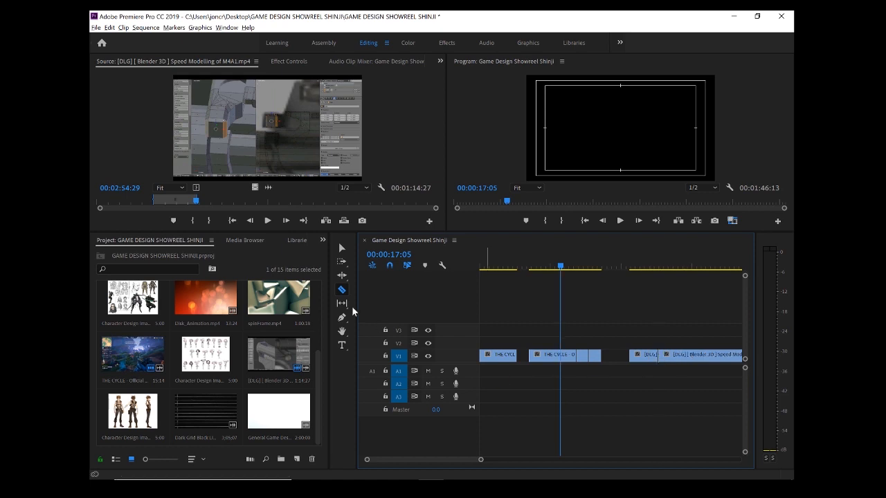
Delete the short middle segment of the cut THE CYCLE clip and the first segment of the M4A1 clip
left_click(342, 251)
left_click(582, 357)
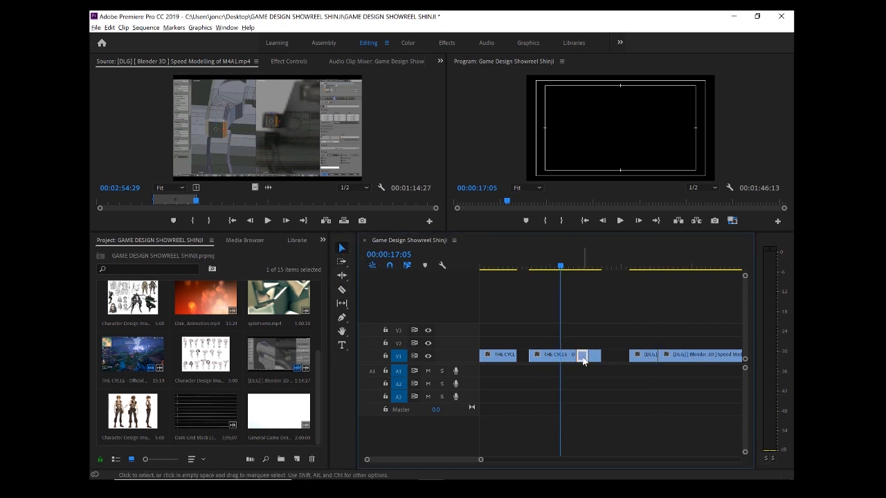
key("Delete")
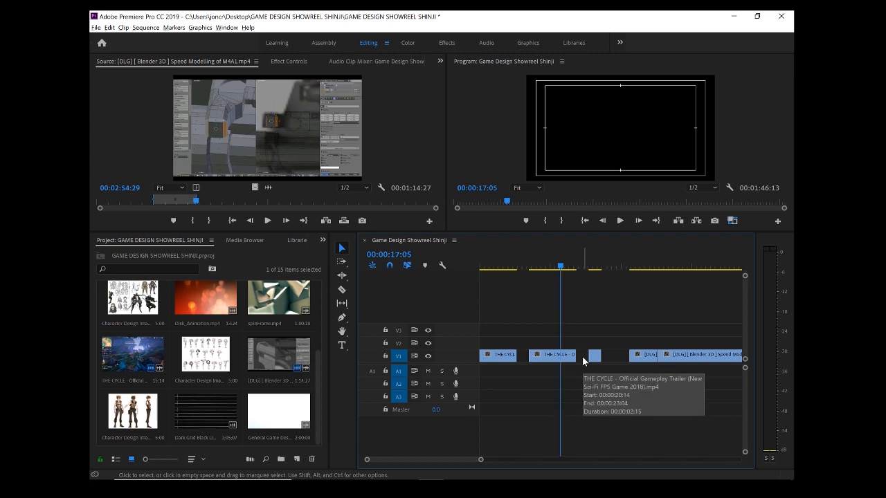
left_click(646, 354)
key("Delete")
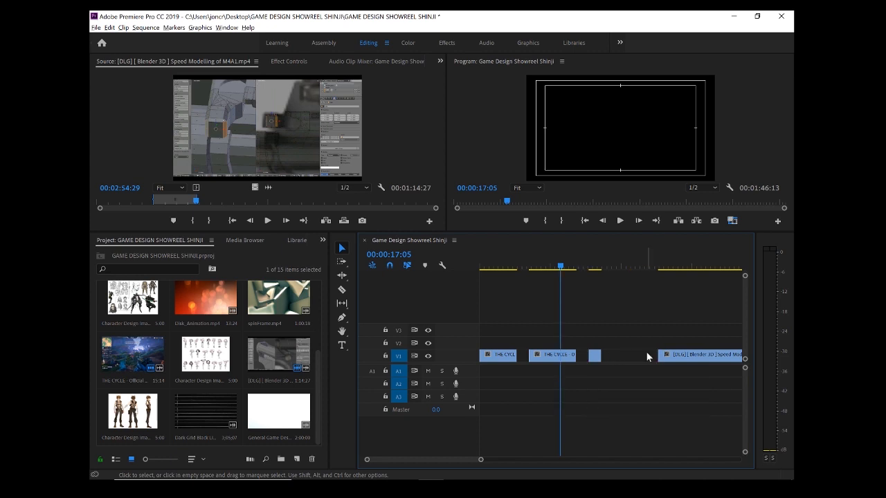
Delete the leftover THE CYCLE segment, and move the M4A1 clip up to V5 and back to V1 just after the second THE CYCLE clip
left_click(594, 356)
left_click(671, 356)
left_click_drag(700, 358, 621, 304)
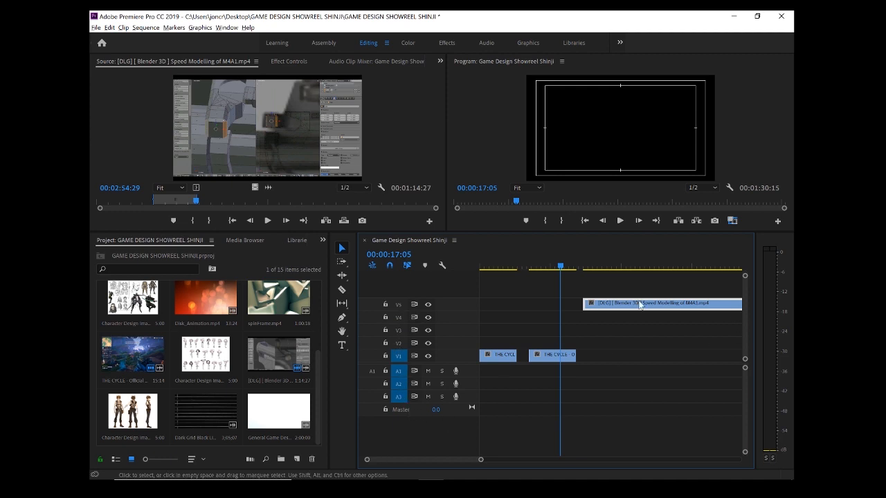
left_click_drag(619, 304, 621, 355)
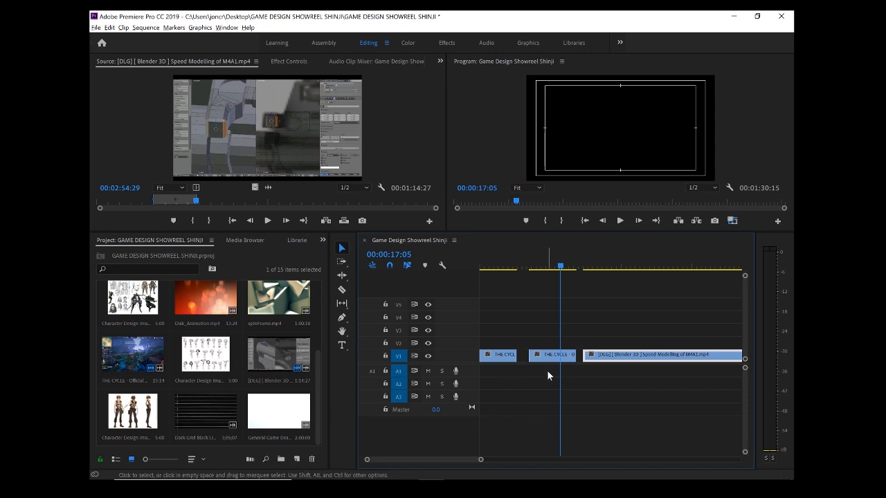
Stack the second THE CYCLE clip on V2 overlapping the end of the first clip, and scrub the playhead across the sequence to 00:00:25:09
left_click_drag(543, 358, 513, 344)
left_click_drag(491, 265, 502, 269)
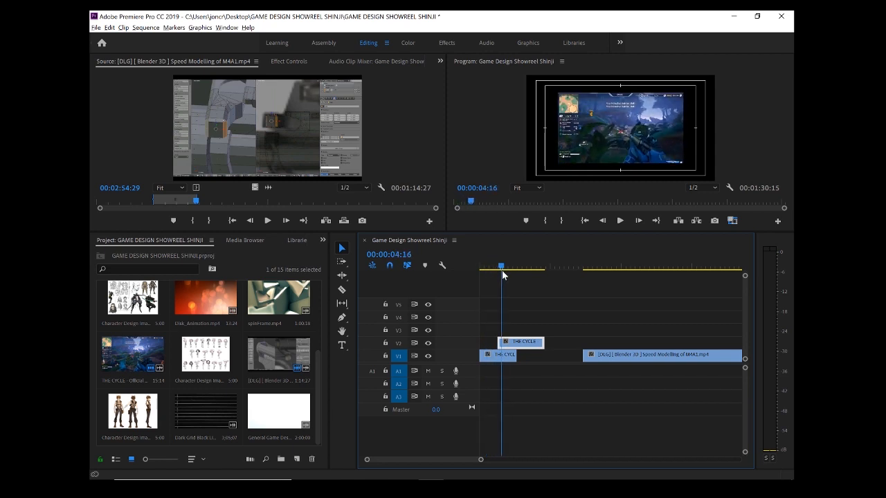
left_click(510, 360)
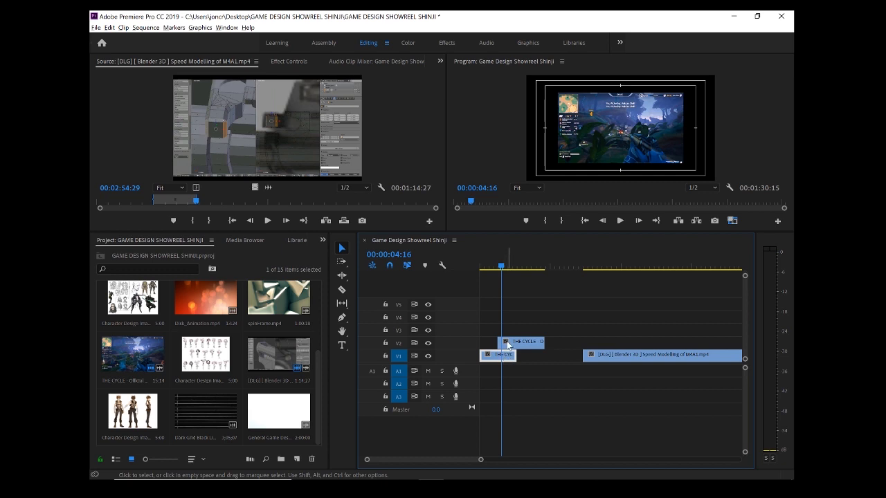
left_click_drag(502, 265, 598, 280)
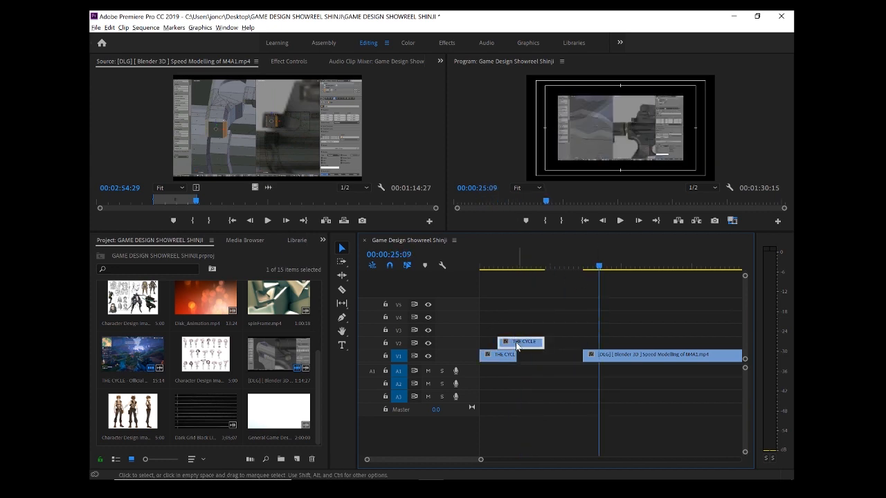
Return the second THE CYCLE clip from V2 to V1 and position it with small gaps between the first clip and the M4A1 clip
left_click_drag(518, 344, 554, 361)
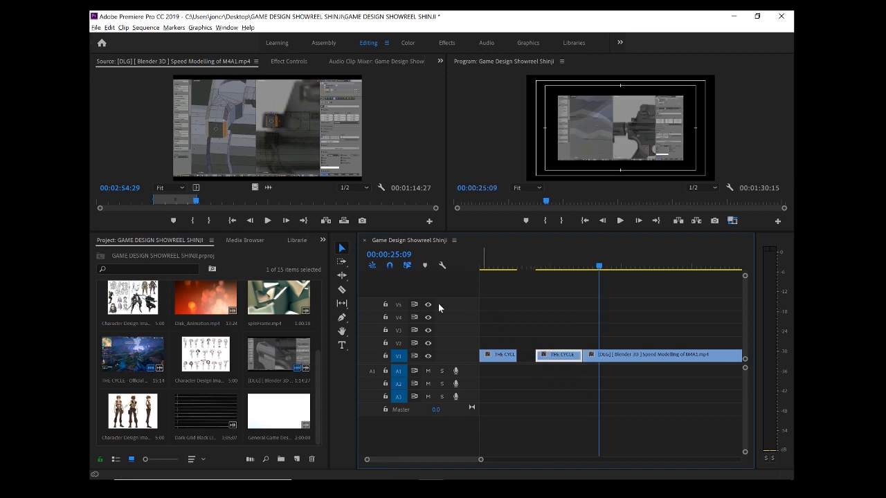
left_click(389, 265)
mouse_move(558, 358)
left_mouse_down()
mouse_move(547, 361)
mouse_move(546, 349)
mouse_move(561, 339)
mouse_move(609, 339)
mouse_move(553, 358)
left_mouse_up()
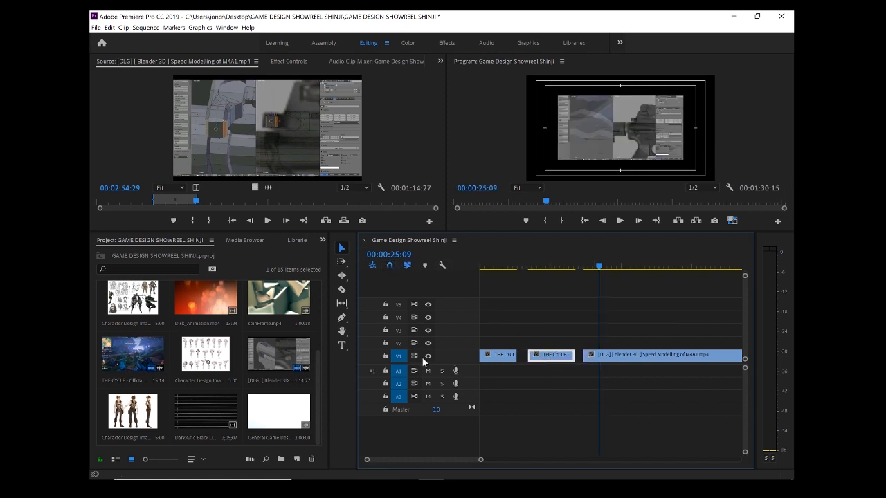
left_click(340, 290)
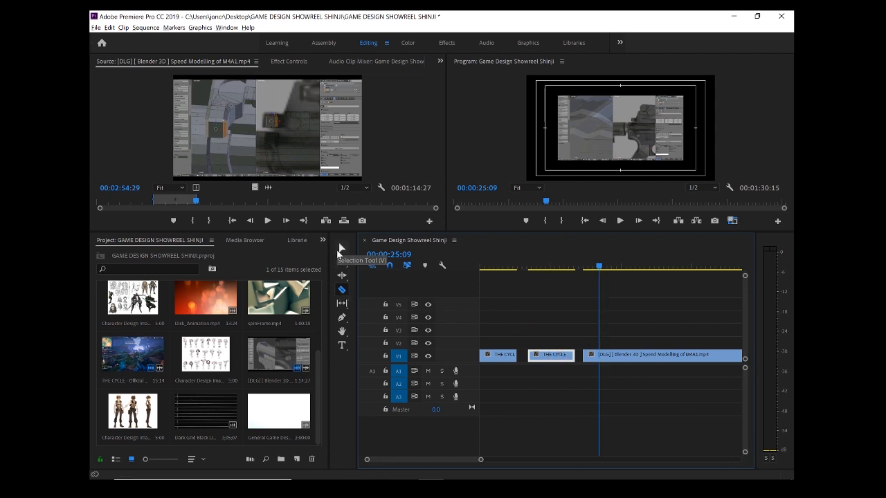
left_click(339, 251)
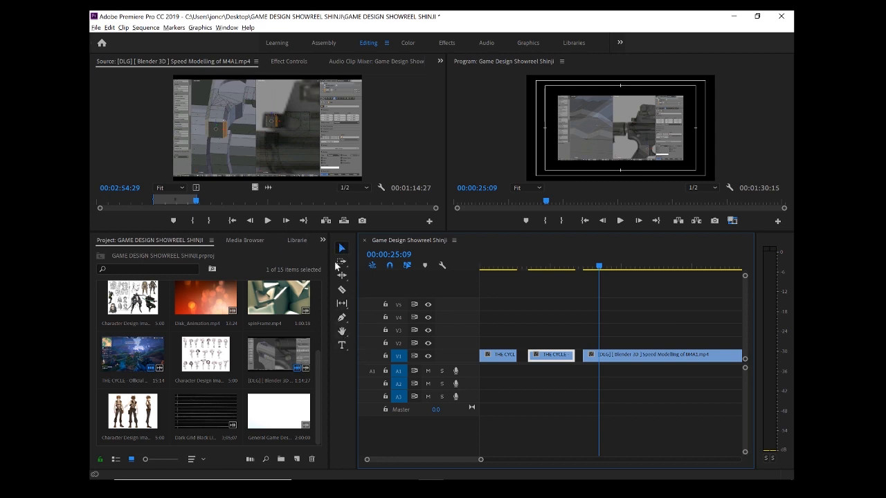
Draw a text box across the lower part of the frame at 00:00:29:00 with the Type Tool and enter HELLO PEOPLE
mouse_move(599, 267)
left_mouse_down()
mouse_move(613, 267)
mouse_move(504, 260)
mouse_move(616, 267)
left_mouse_up()
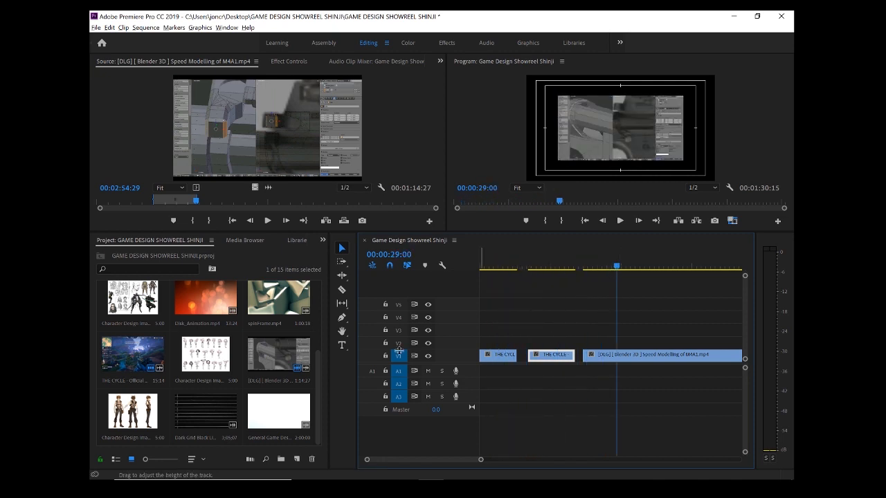
left_click(341, 347)
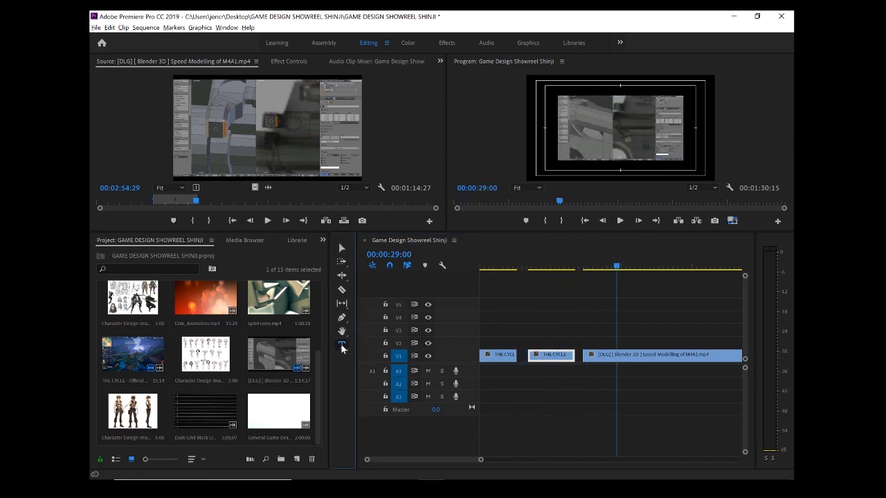
left_click(554, 131)
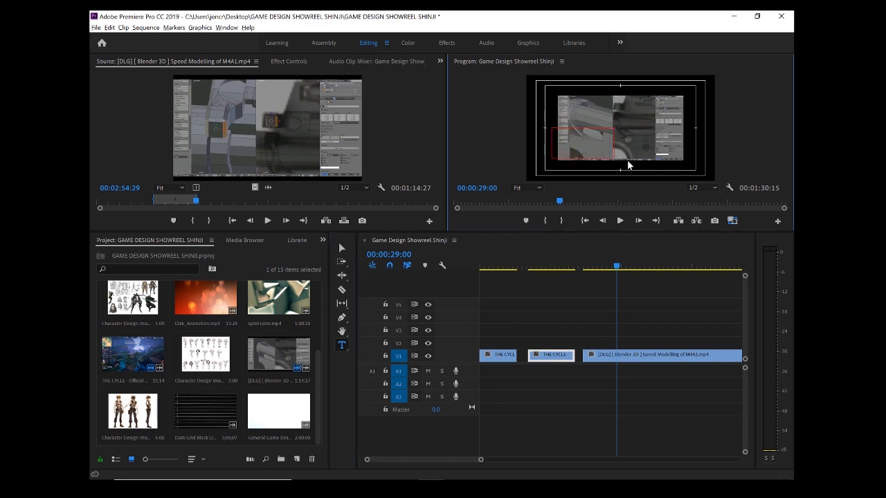
left_click_drag(627, 160, 551, 130)
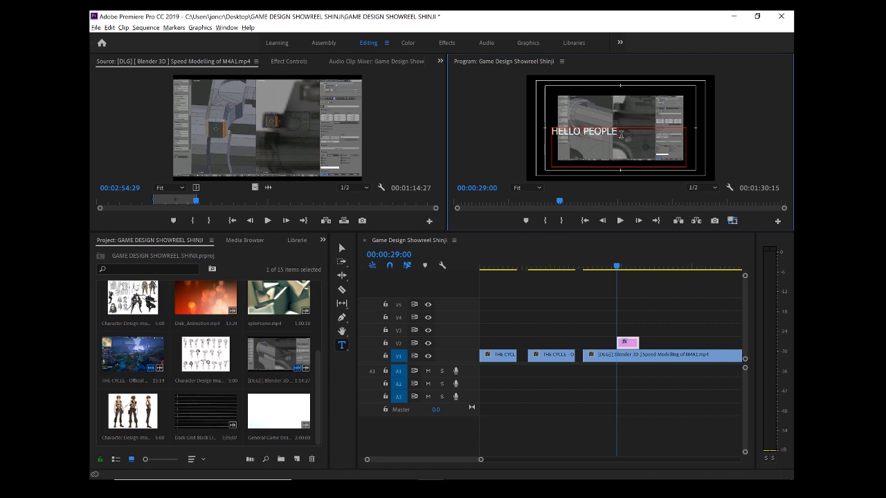
Replace the text with three lines: the designer's full name, GAME DESIGN SHOWREEL, and 2019
left_click_drag(621, 134, 545, 138)
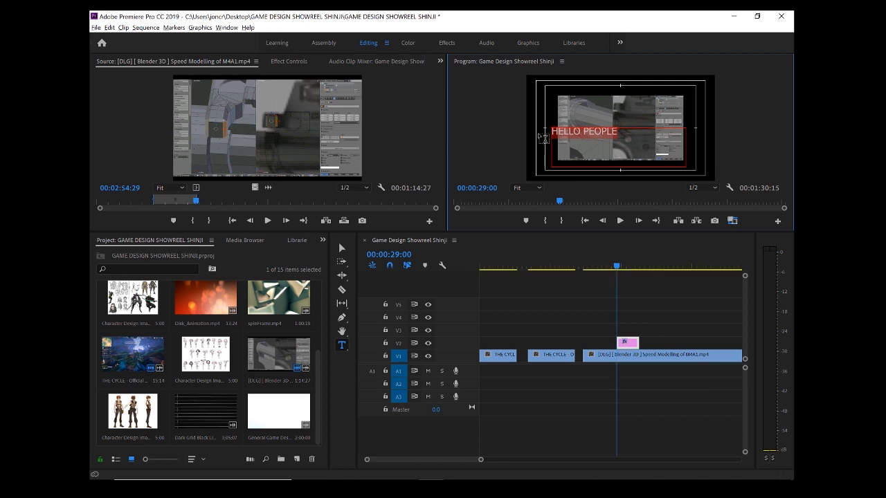
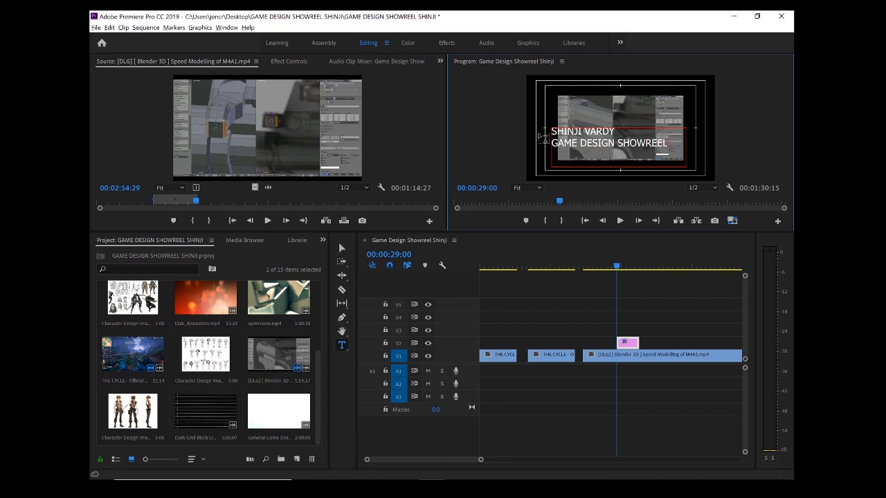
type("19")
Set the font of the title's GAME DESIGN SHOWREEL and 2019 lines to Bebas
left_click_drag(474, 233, 472, 279)
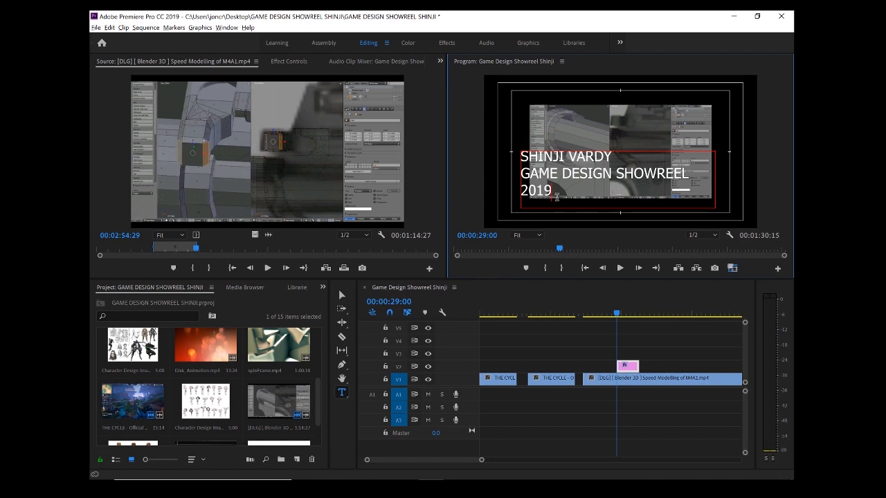
left_click_drag(553, 193, 518, 176)
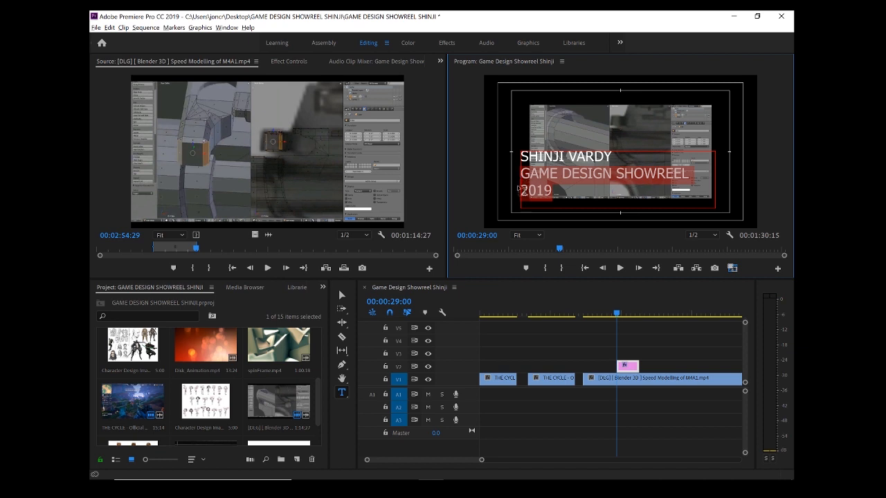
left_click(290, 61)
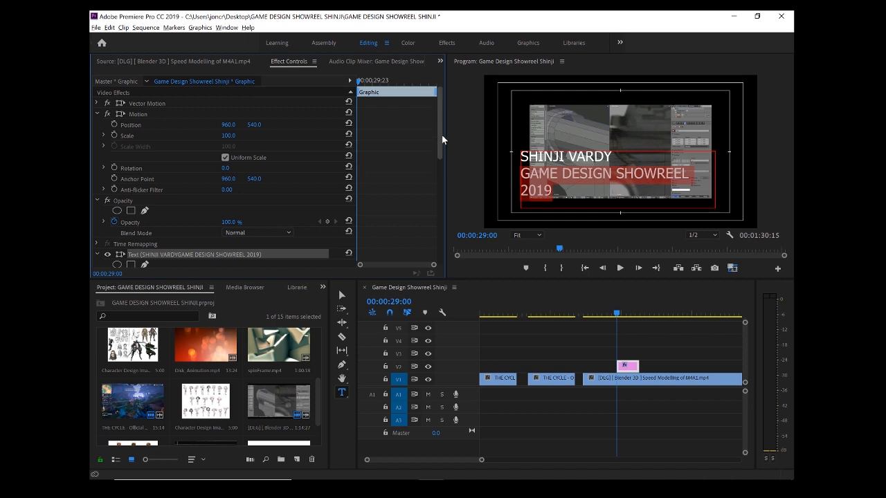
left_click_drag(441, 134, 439, 152)
left_click_drag(437, 173, 436, 192)
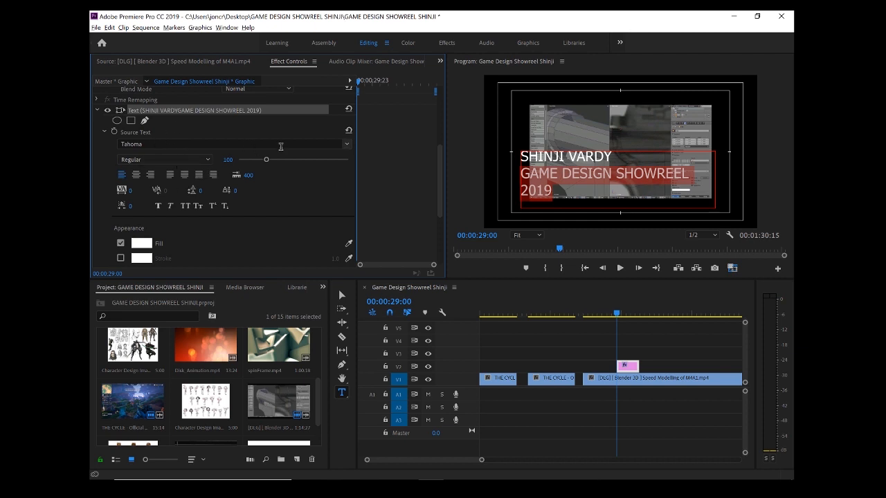
left_click(348, 145)
scroll(233, 234, "up", 20)
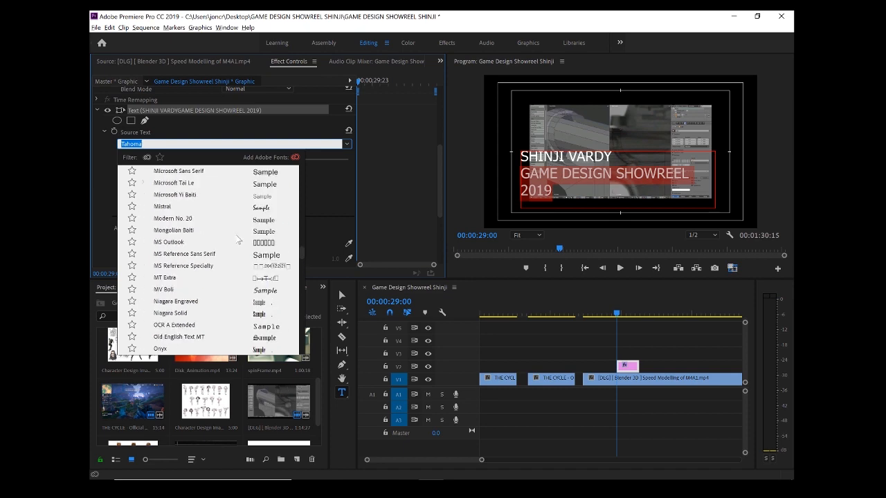
scroll(241, 238, "up", 15)
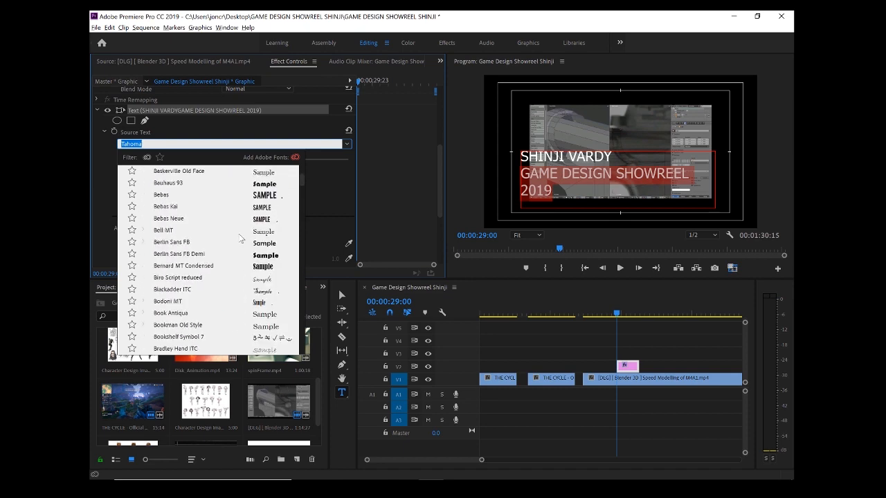
scroll(238, 240, "up", 2)
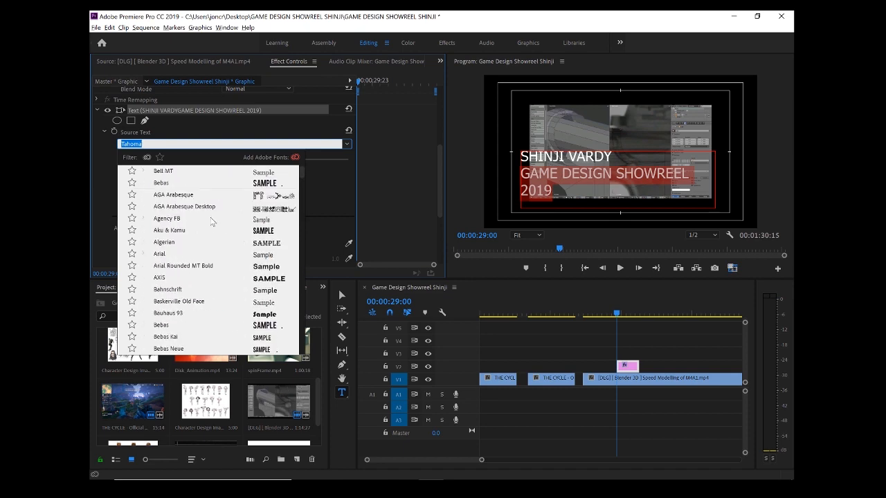
left_click(163, 183)
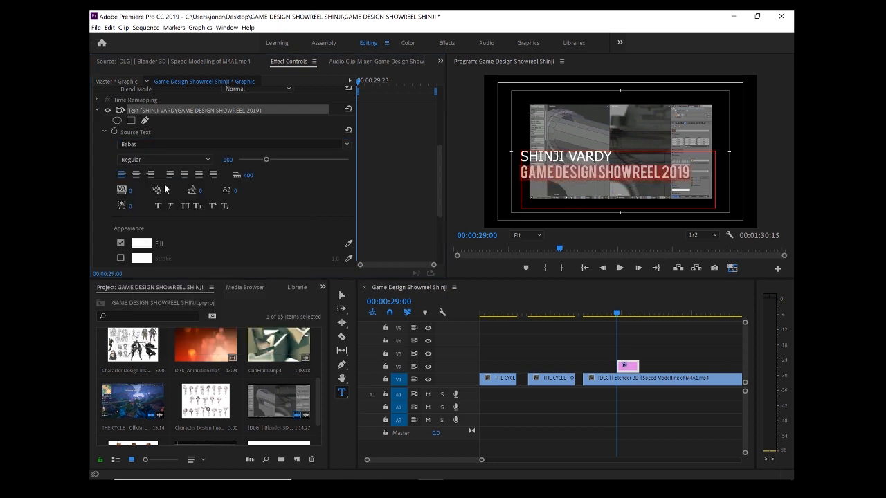
Try the Bebas Kai and Aku & Kamu fonts on the title's name line
left_click(589, 200)
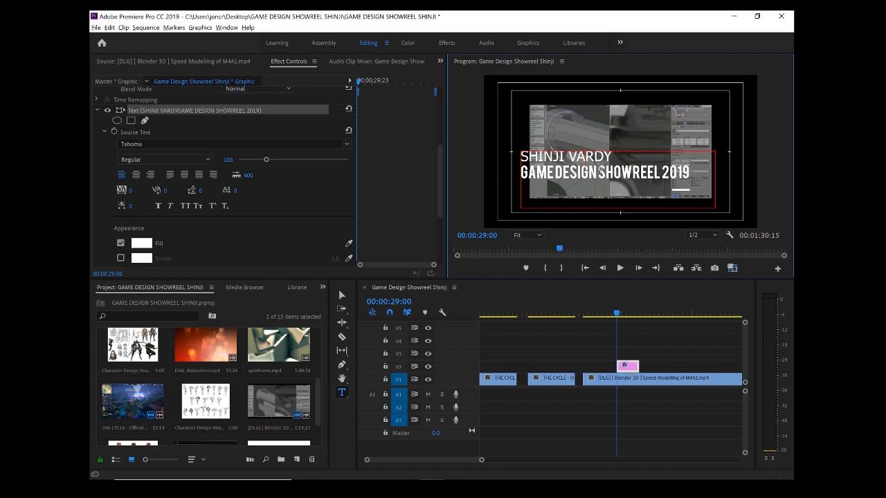
left_click_drag(612, 159, 509, 157)
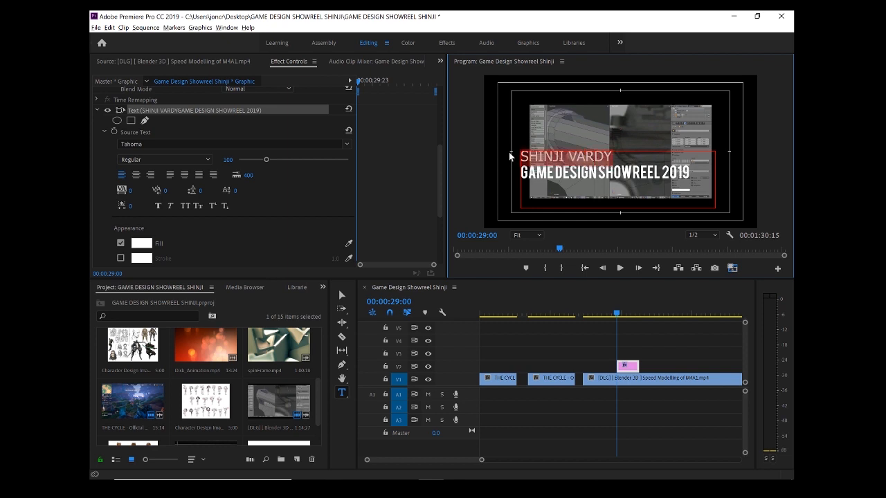
left_click(346, 146)
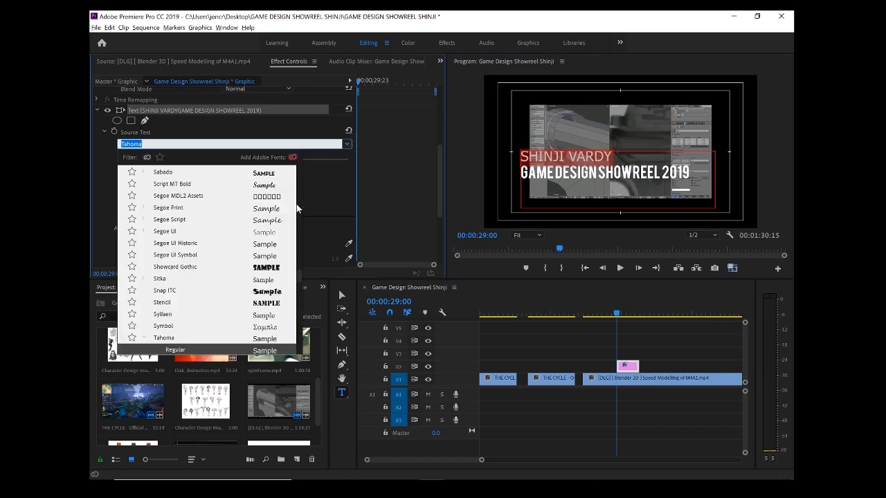
scroll(216, 234, "up", 20)
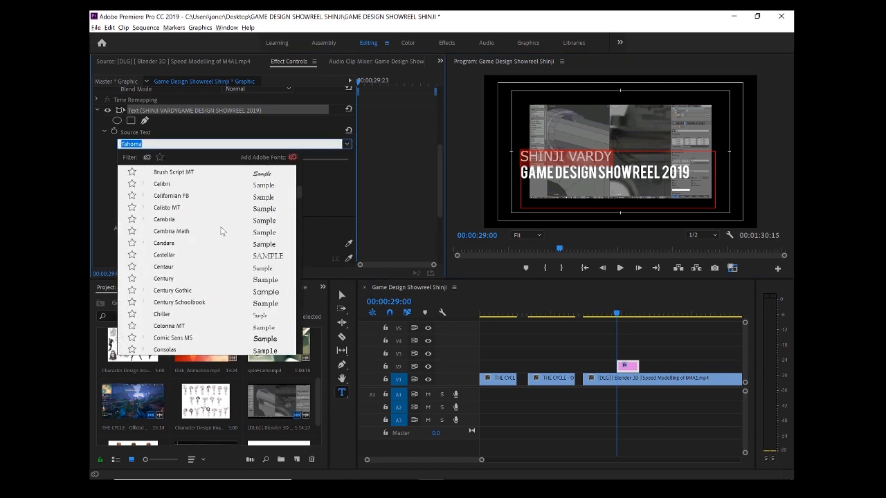
scroll(220, 225, "up", 2)
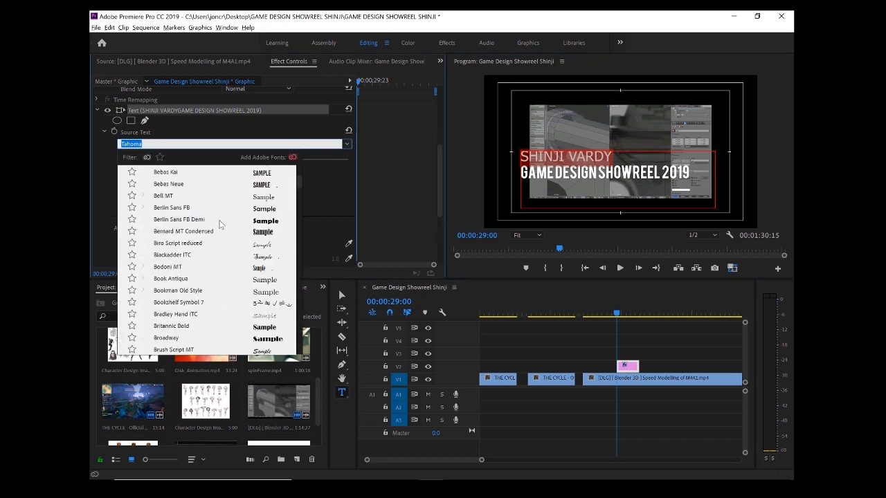
scroll(239, 196, "up", 1)
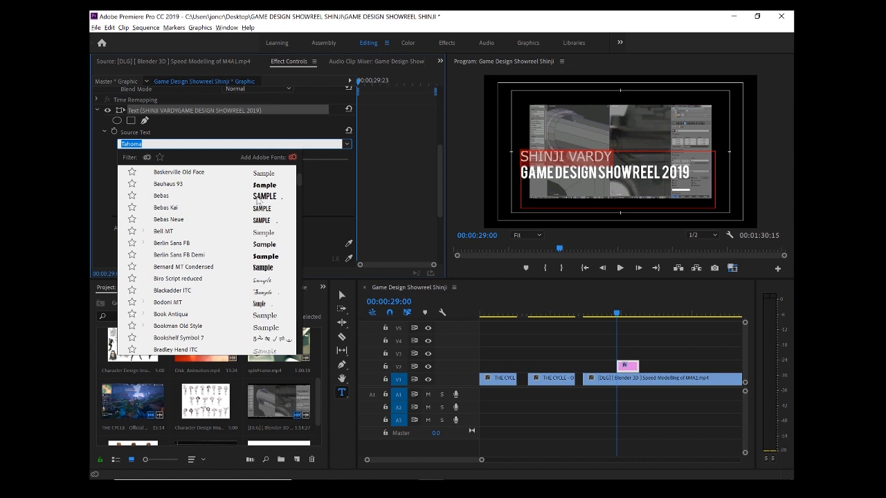
left_click(262, 208)
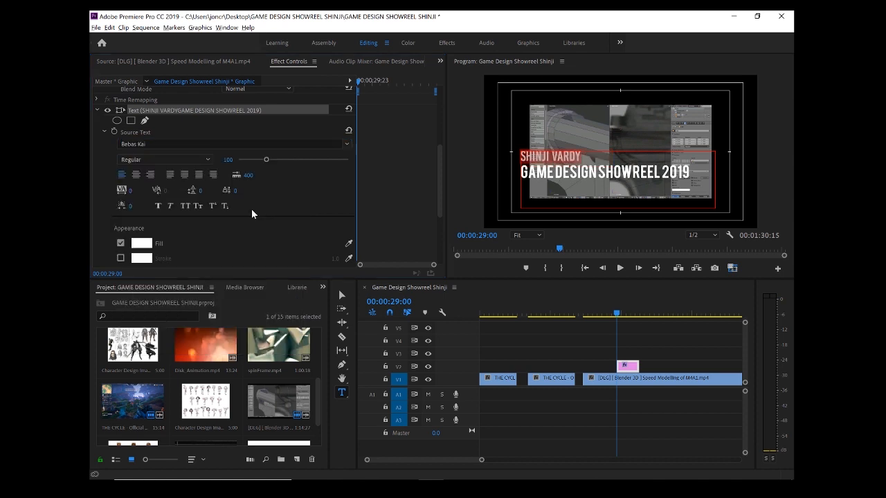
left_click(342, 143)
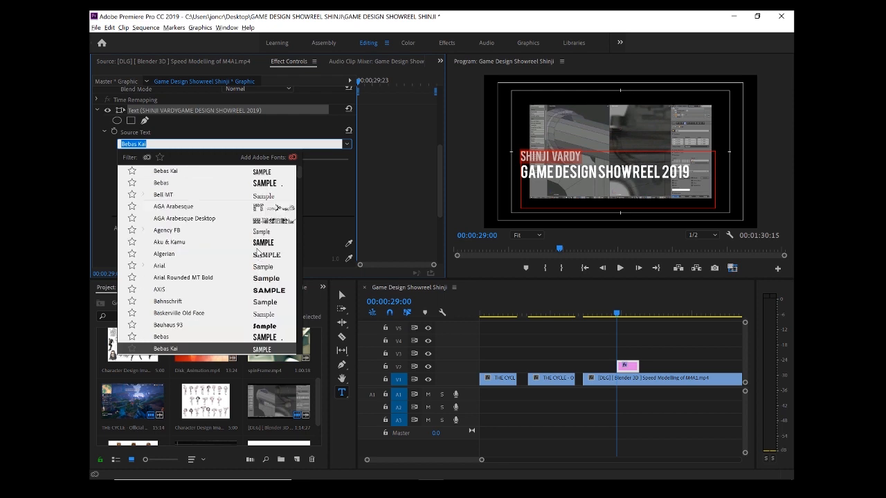
left_click(254, 240)
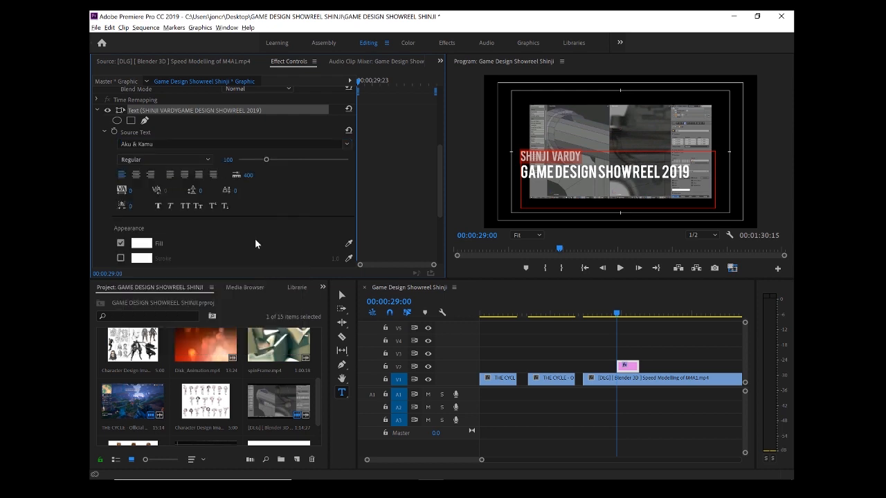
Set the title's name line to Calibri Light and enlarge its font size to 187
left_click(342, 145)
scroll(219, 299, "down", 5)
key("Escape")
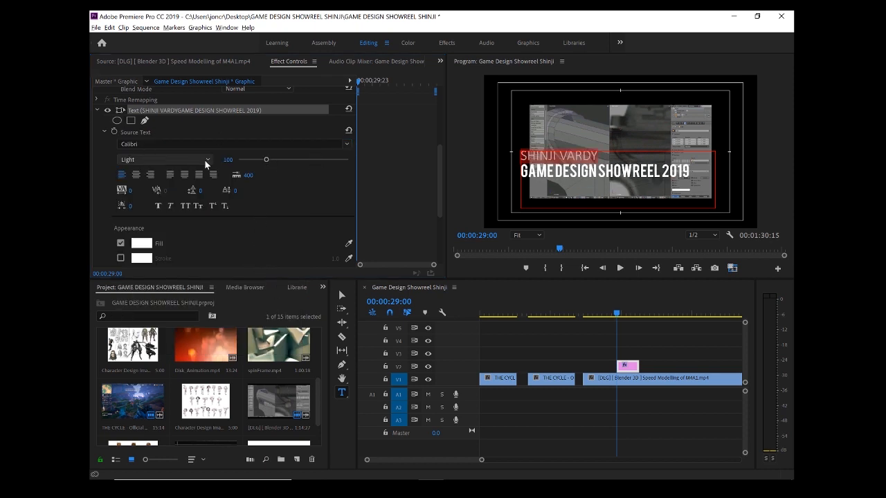
left_click_drag(266, 159, 289, 162)
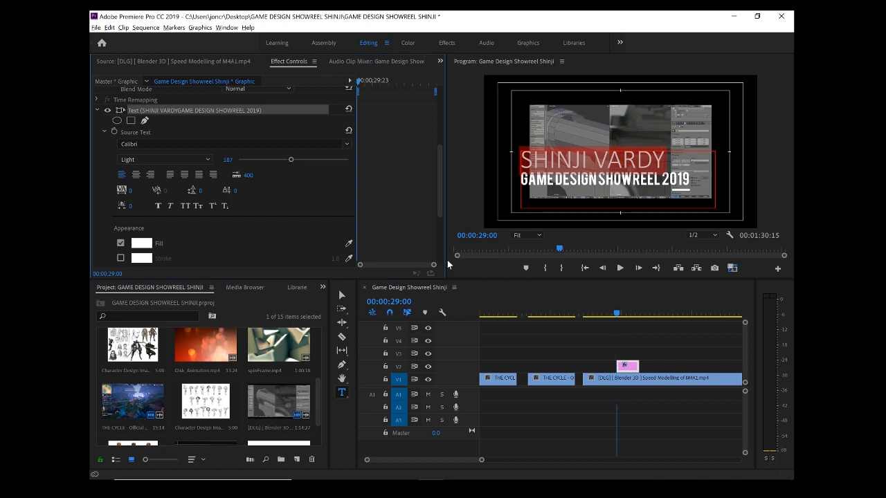
key("ctrl+z")
key("ctrl+z")
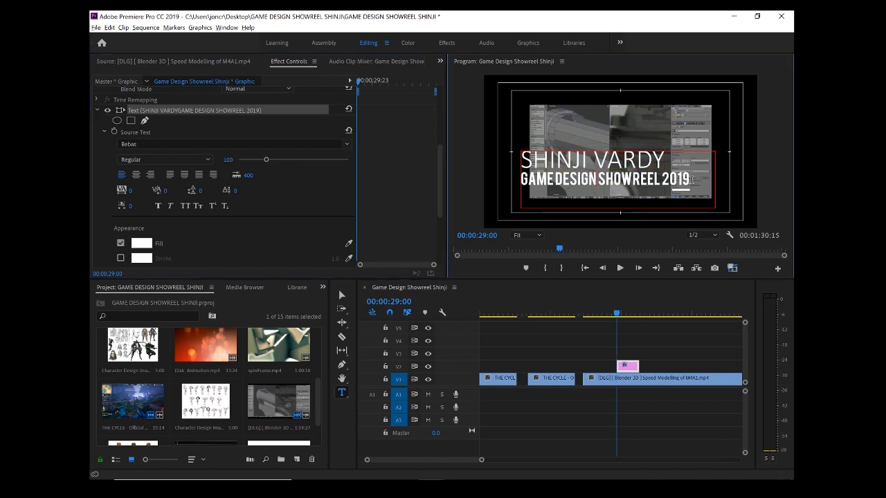
Set the GAME DESIGN SHOWREEL 2019 line's font size to 70 and give it the red fill F21C1C
left_click_drag(691, 179, 519, 158)
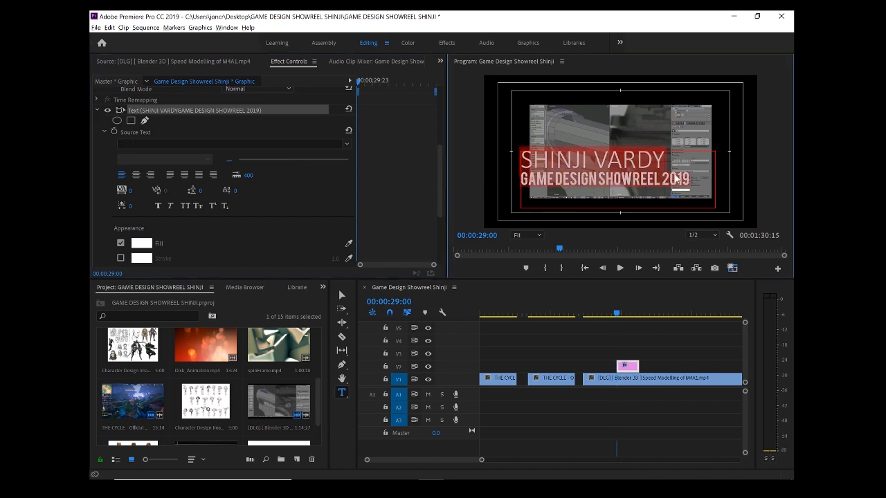
left_click_drag(691, 180, 509, 180)
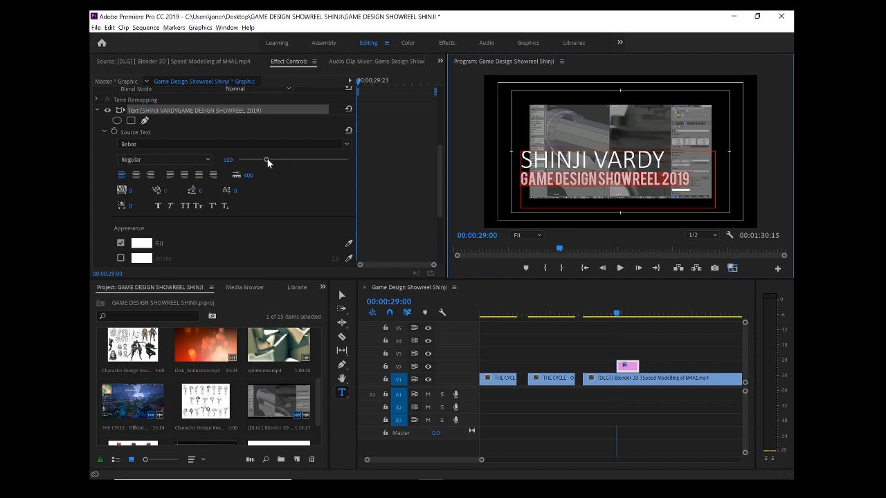
left_click_drag(268, 160, 258, 162)
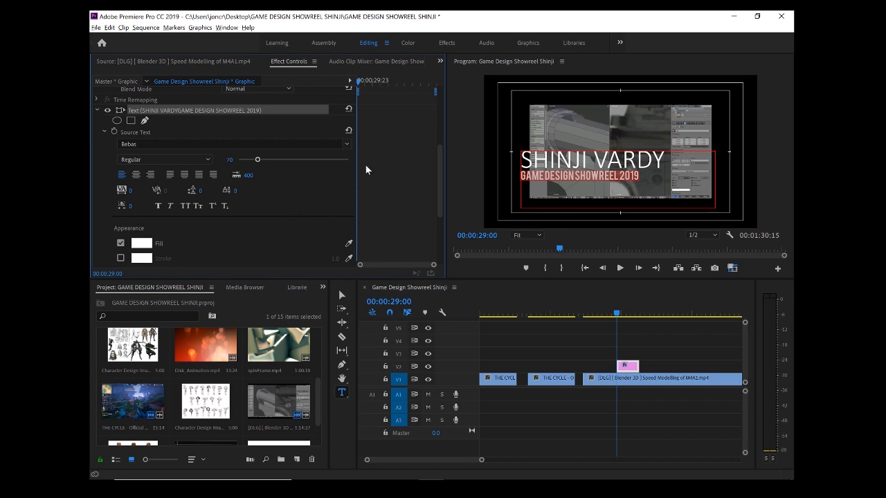
left_click_drag(440, 167, 431, 183)
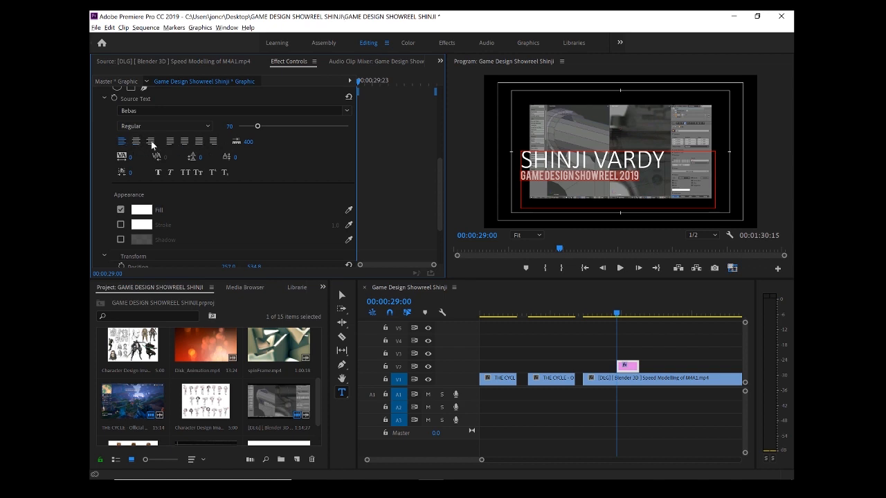
left_click(141, 210)
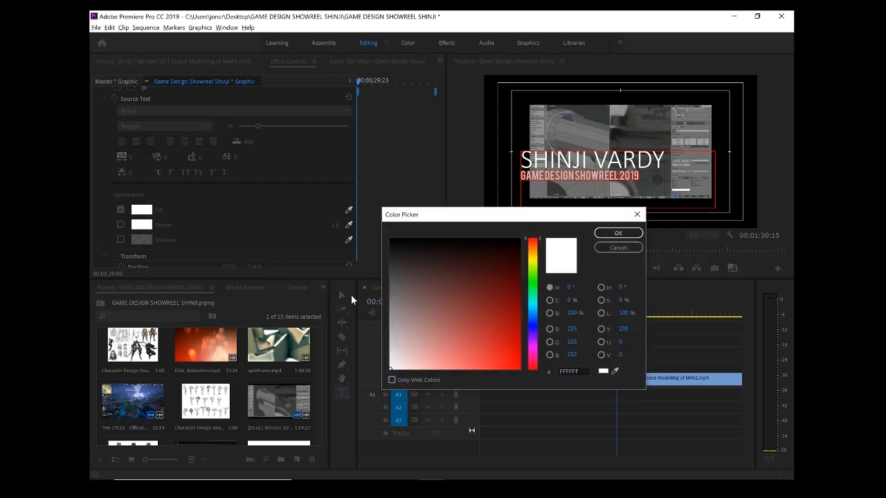
left_click_drag(486, 361, 508, 366)
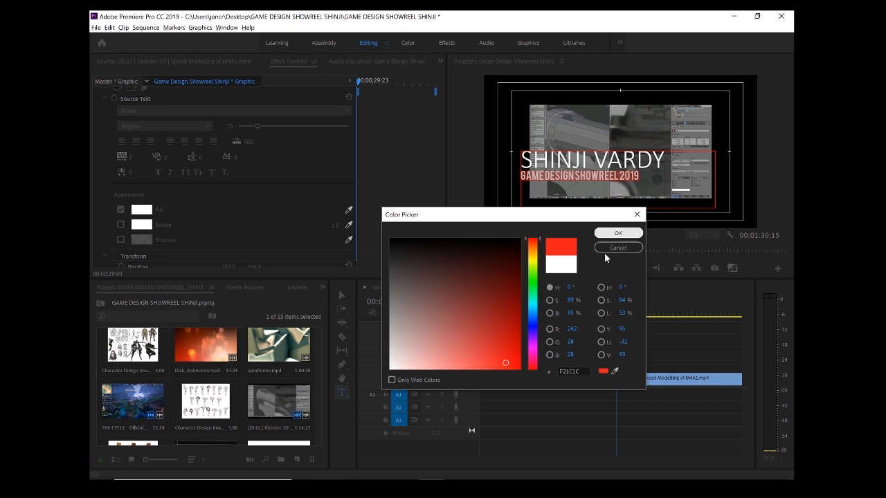
left_click(623, 233)
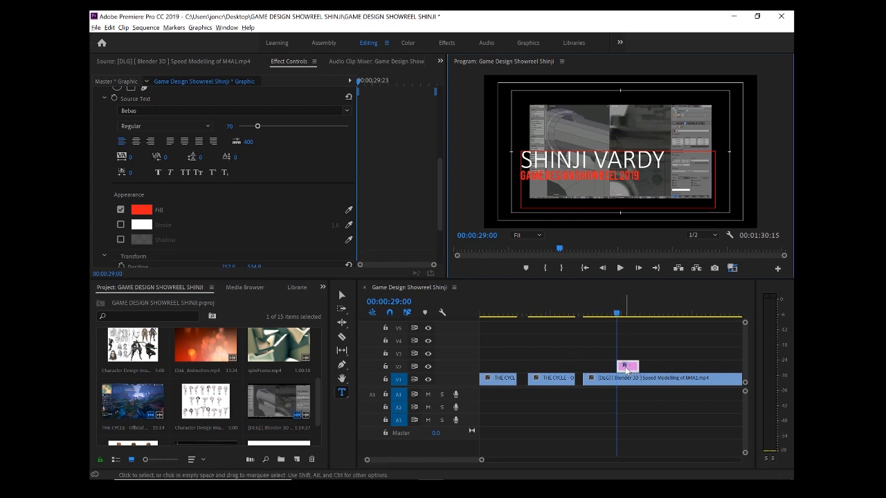
Move the title graphic to the start of the timeline on V2 and extend it to the end of the first clip
left_click_drag(632, 371, 485, 369)
left_click_drag(501, 313, 481, 321)
key("space")
left_click_drag(500, 368, 516, 369)
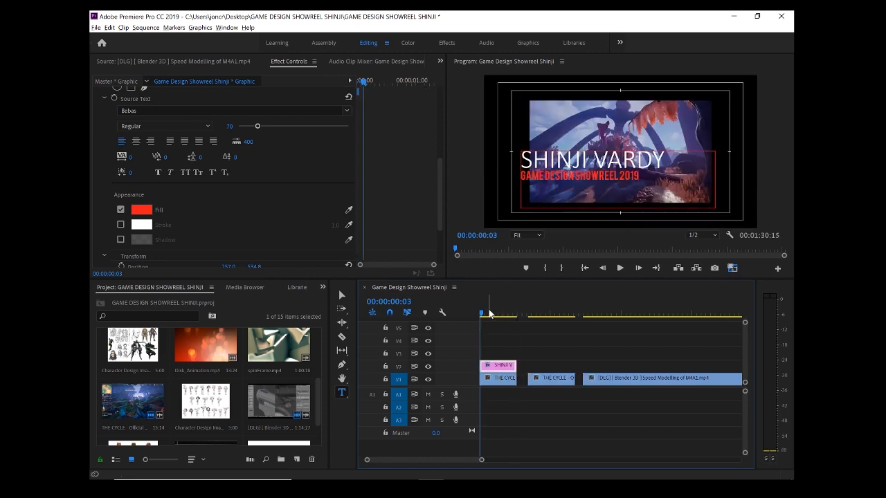
left_click_drag(483, 316, 524, 316)
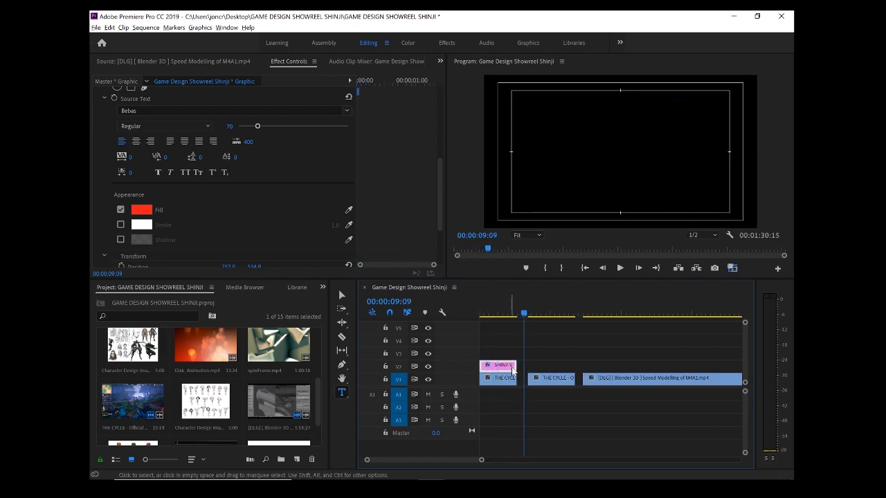
Shorten the title graphic to about half the first clip's length and move it up to track V5
left_click_drag(504, 367, 497, 367)
mouse_move(481, 316)
left_mouse_down()
mouse_move(515, 324)
mouse_move(471, 317)
left_mouse_up()
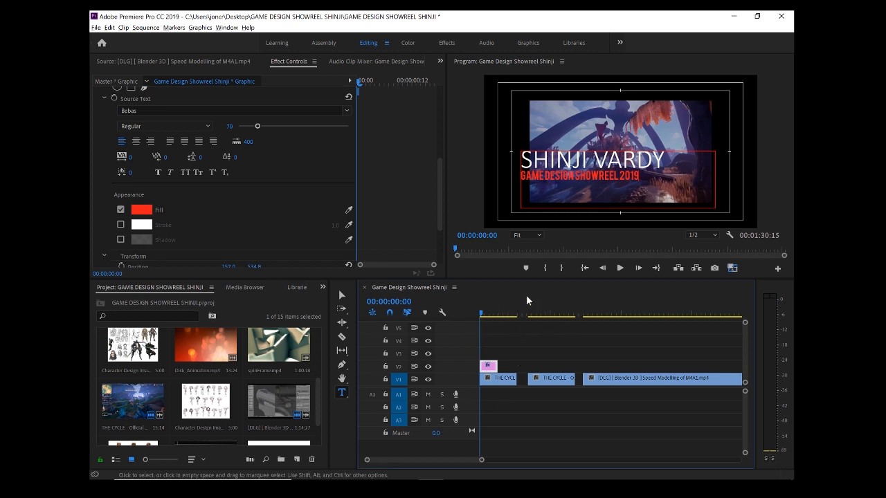
left_click_drag(486, 366, 451, 325)
left_click(488, 313)
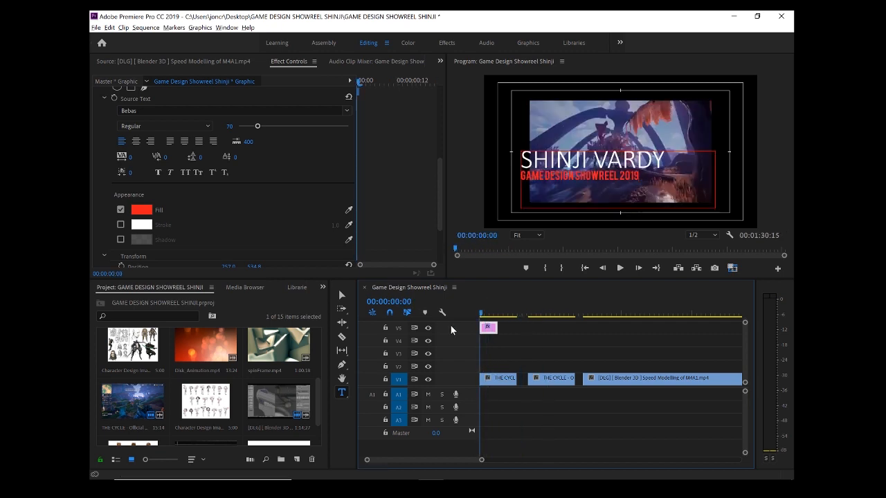
Create a new color matte at 1920 × 1080, 23.976 fps, with square pixels
left_click_drag(316, 387, 323, 340)
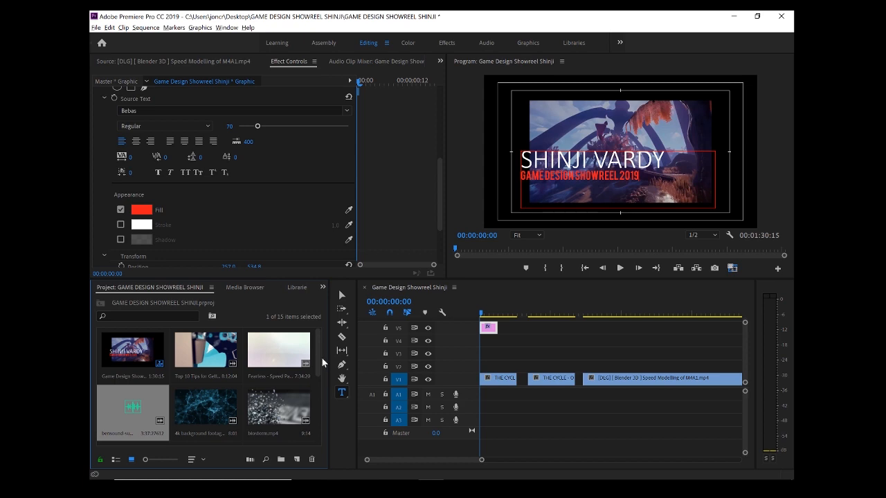
left_click_drag(322, 357, 317, 438)
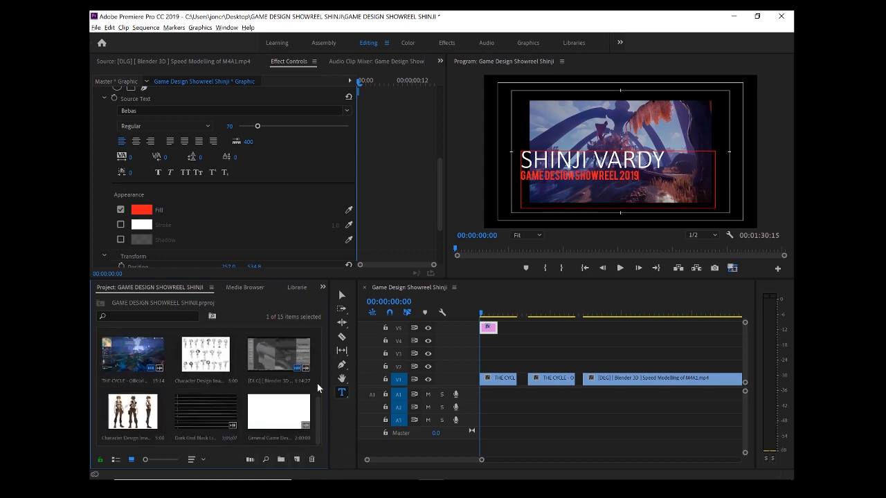
left_click(297, 460)
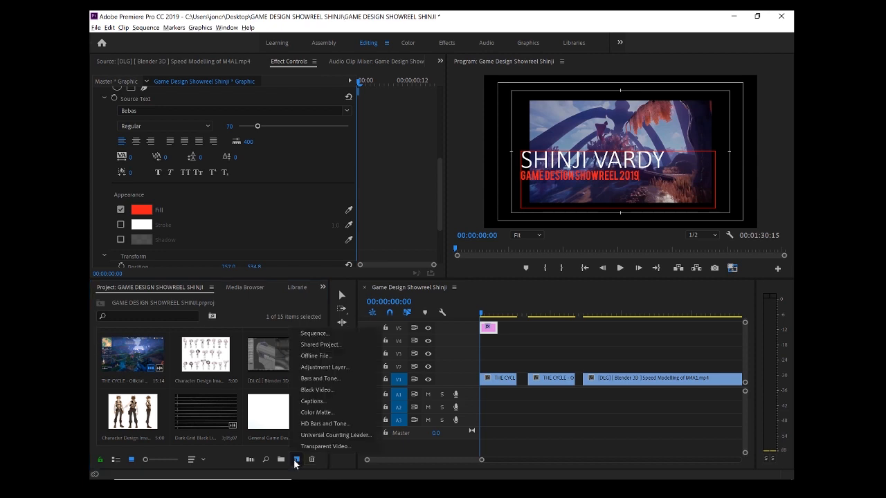
left_click(325, 412)
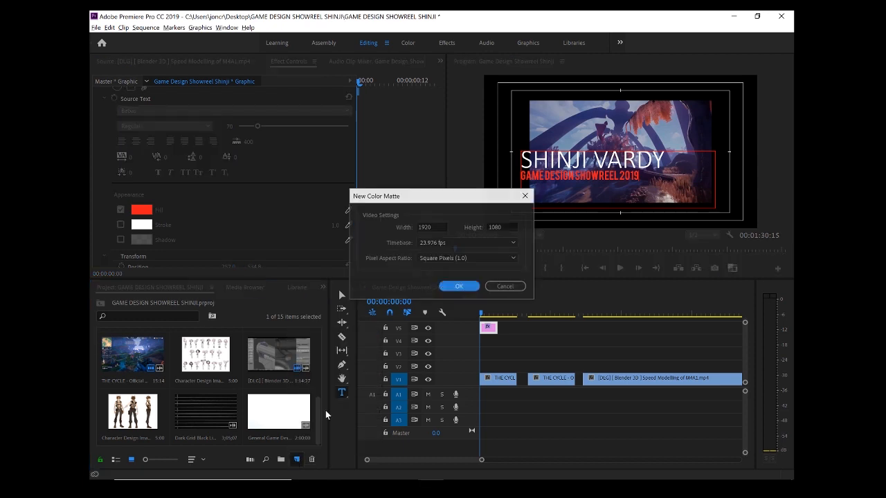
left_click(456, 286)
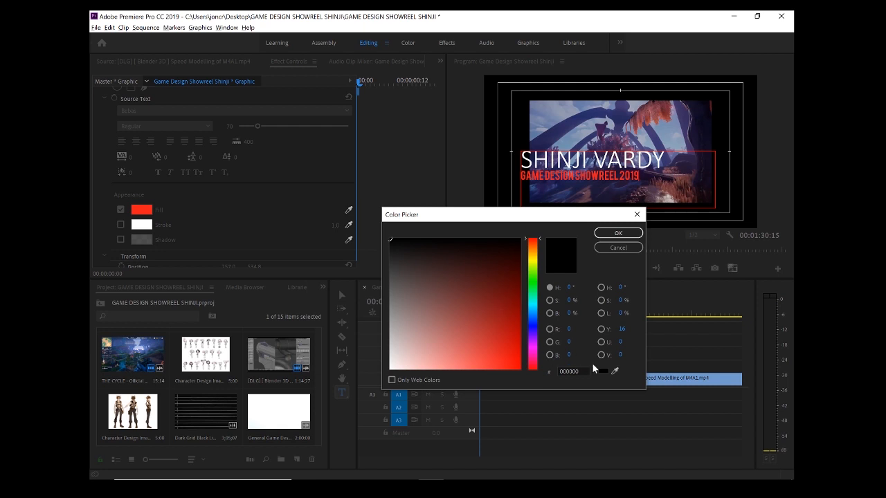
Try the green 16E298 as the color of the new matte
mouse_move(444, 296)
left_mouse_down()
mouse_move(496, 330)
mouse_move(507, 355)
left_mouse_up()
left_click(533, 296)
left_click(485, 318)
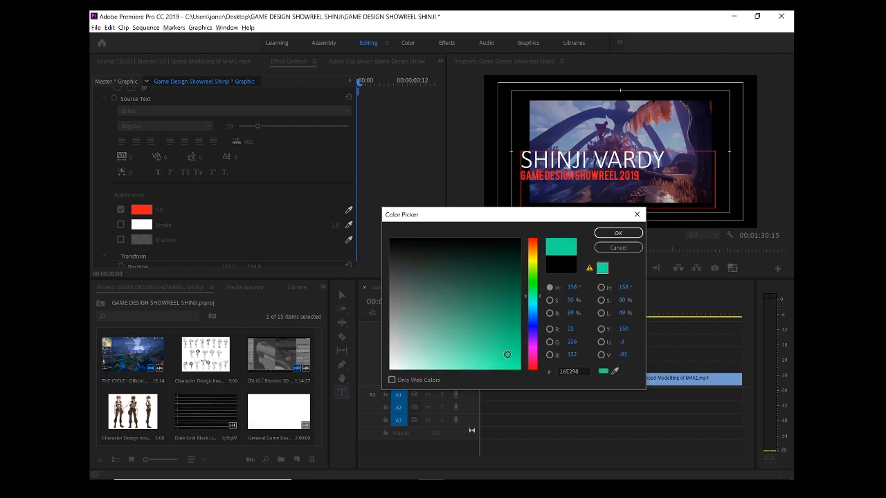
Sample the dark purple 2D172E from the previewed game footage for the matte and name it Purple
left_click(615, 370)
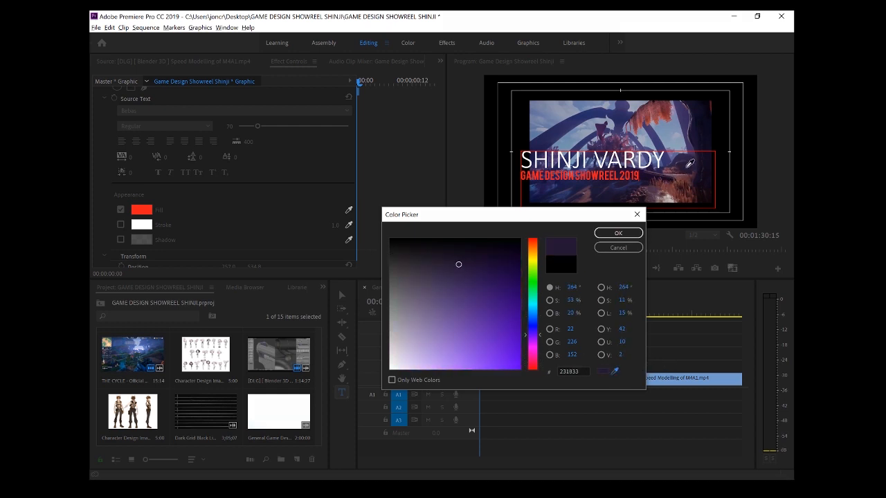
left_click(683, 165)
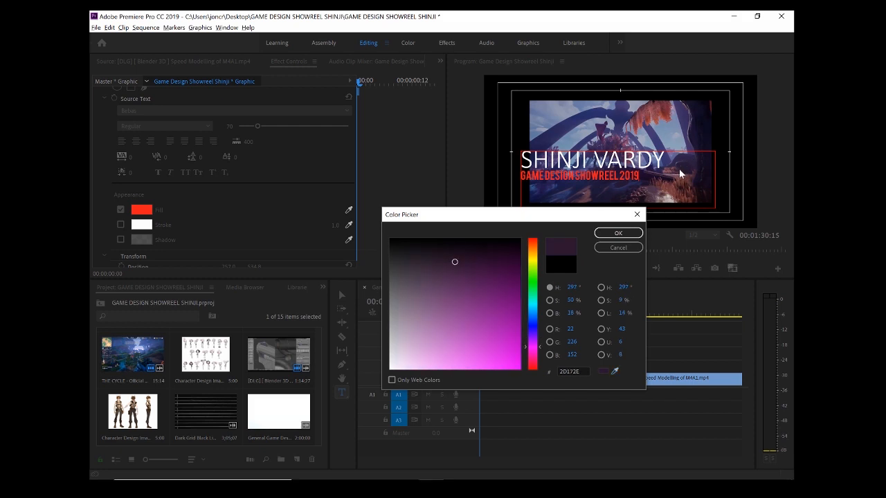
left_click(614, 233)
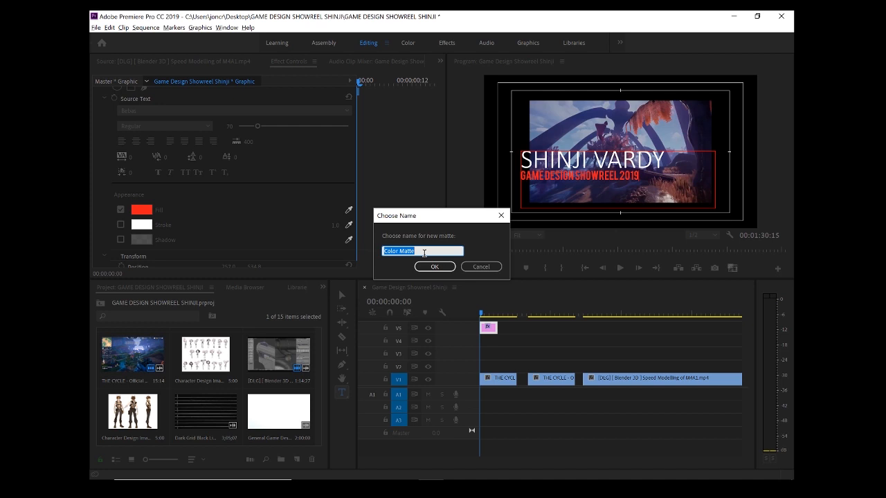
type("Purple")
key("Return")
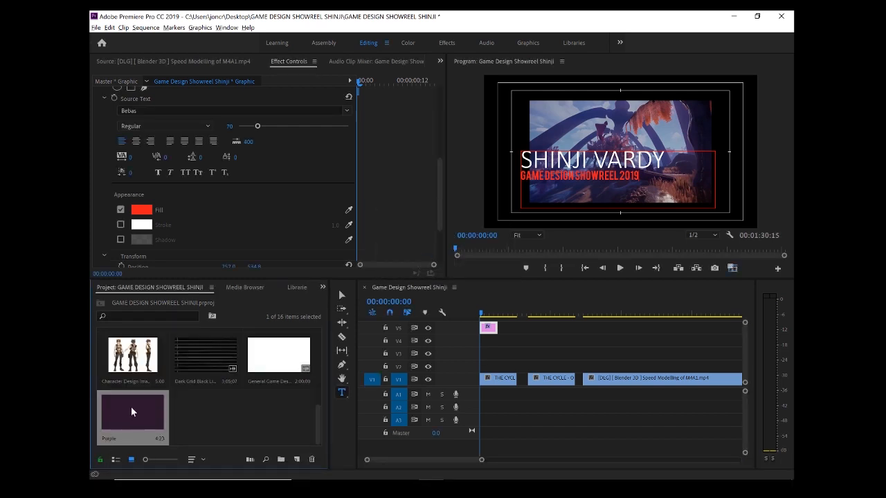
Place the Purple matte on V4 beneath the title at the timeline's start and trim its end to 00:00:09:01
left_click_drag(123, 412, 574, 340)
left_click(486, 315)
left_click_drag(499, 313, 522, 315)
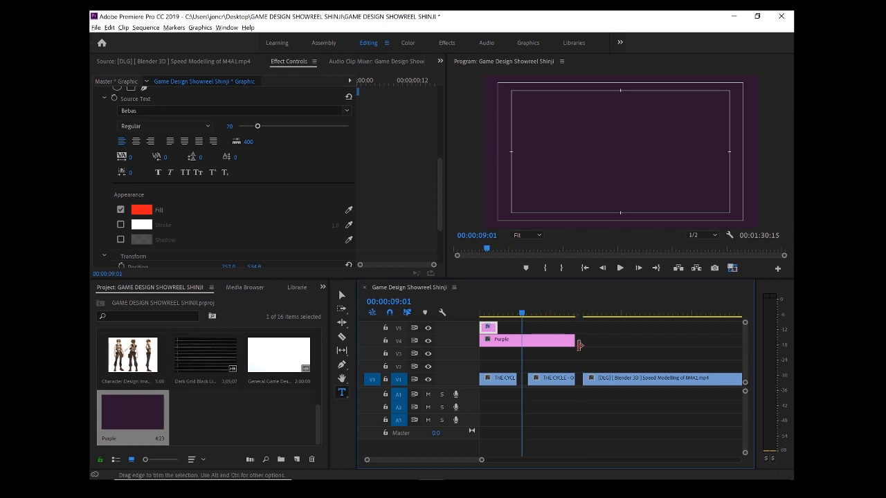
left_click_drag(571, 341, 502, 373)
left_click_drag(523, 315, 486, 315)
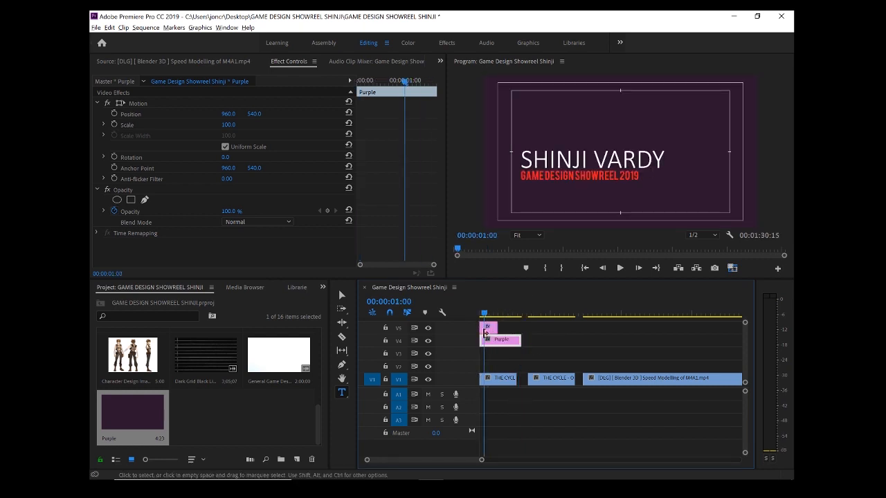
Trim the Purple matte to the title's length and close the gaps between the three clips on V1
left_click(490, 329)
left_click(496, 345)
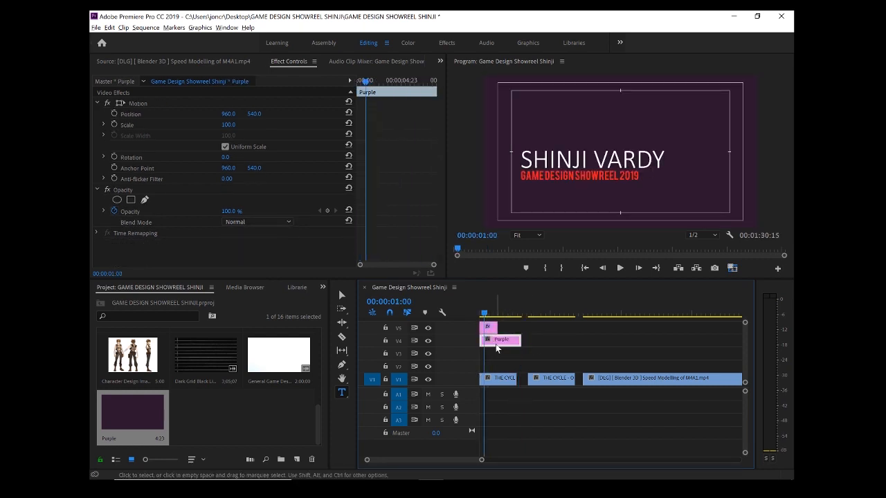
left_click_drag(495, 344, 499, 343)
left_click_drag(551, 381, 571, 382)
left_click(590, 380)
left_click_drag(515, 342, 510, 313)
left_click(496, 313)
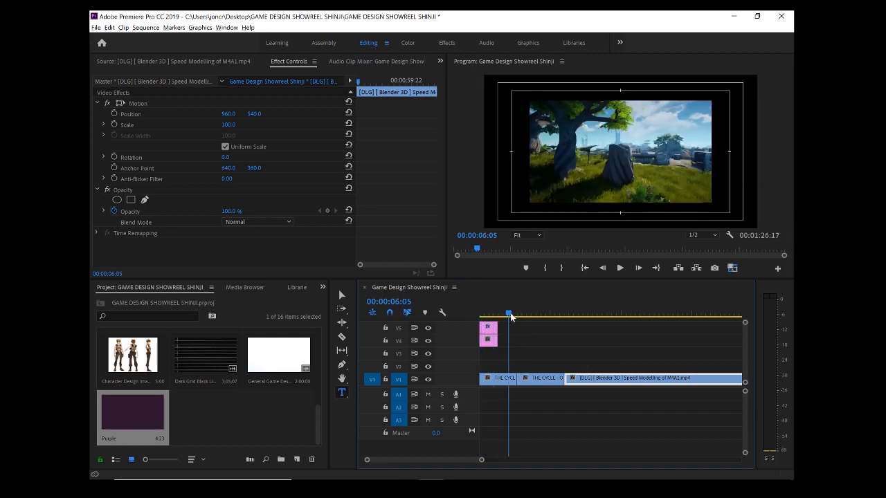